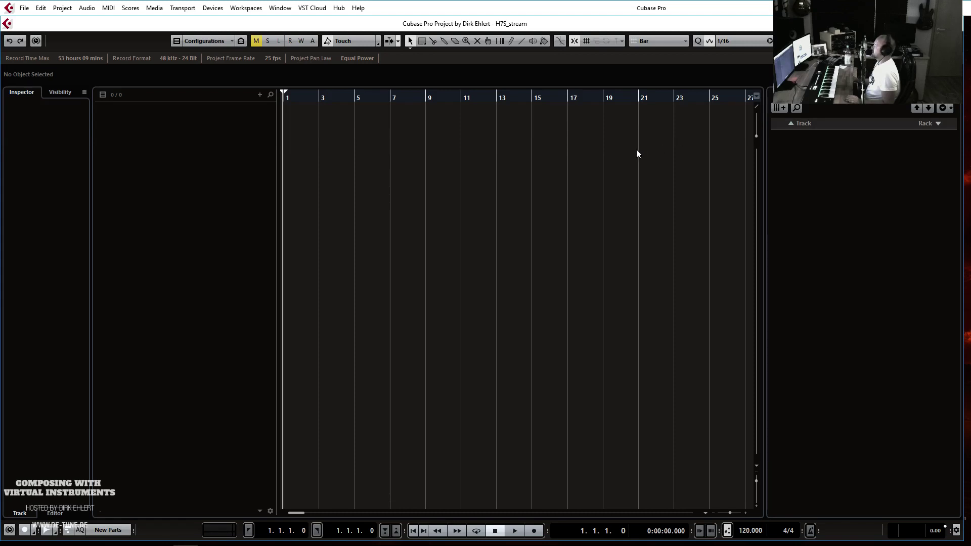
- Switch to the browser and look at the product title and price on the Heavier7Strings page
{"action": "key", "text": "alt+Tab"}
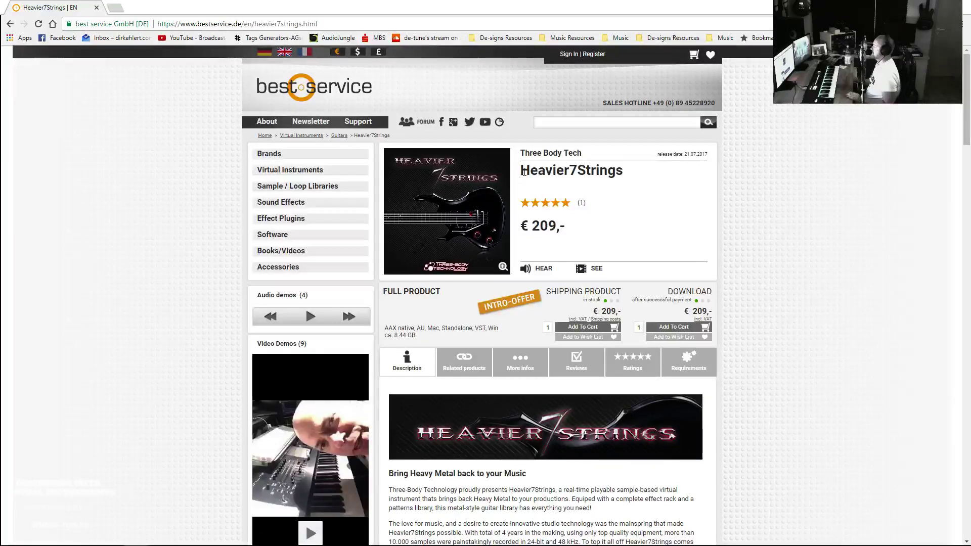
{"action": "left_click_drag", "start_coordinate": [524, 172], "coordinate": [623, 172]}
{"action": "left_click", "coordinate": [623, 173]}
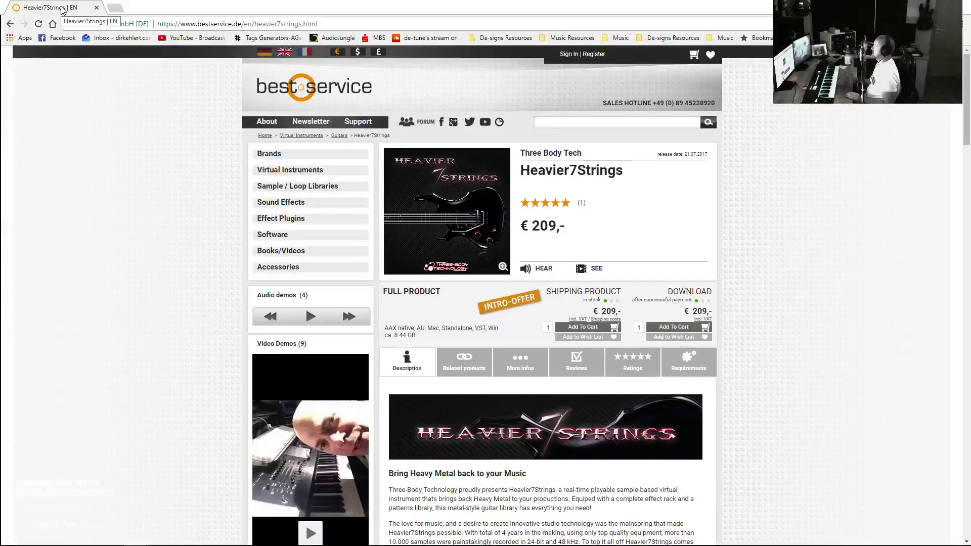
{"action": "key", "text": "alt+Tab"}
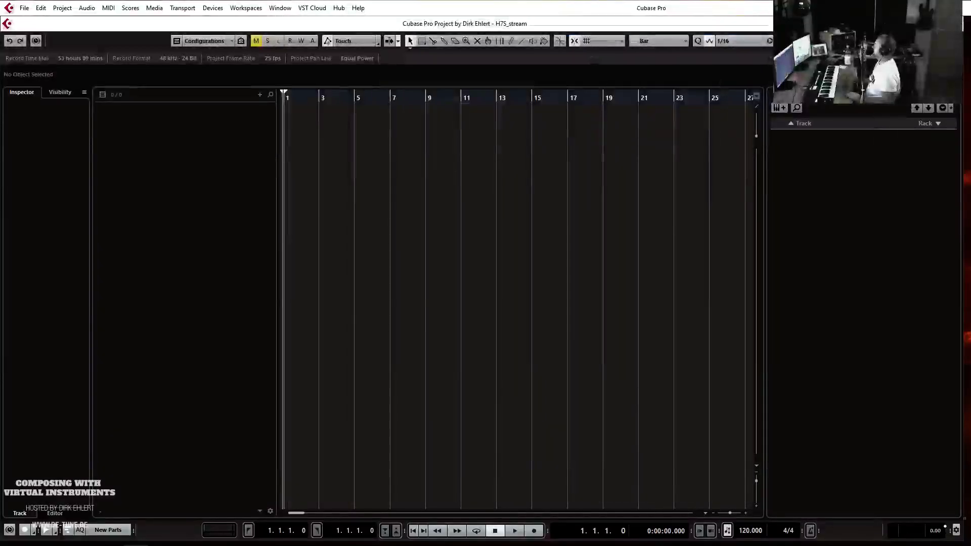
{"action": "left_click", "coordinate": [198, 188]}
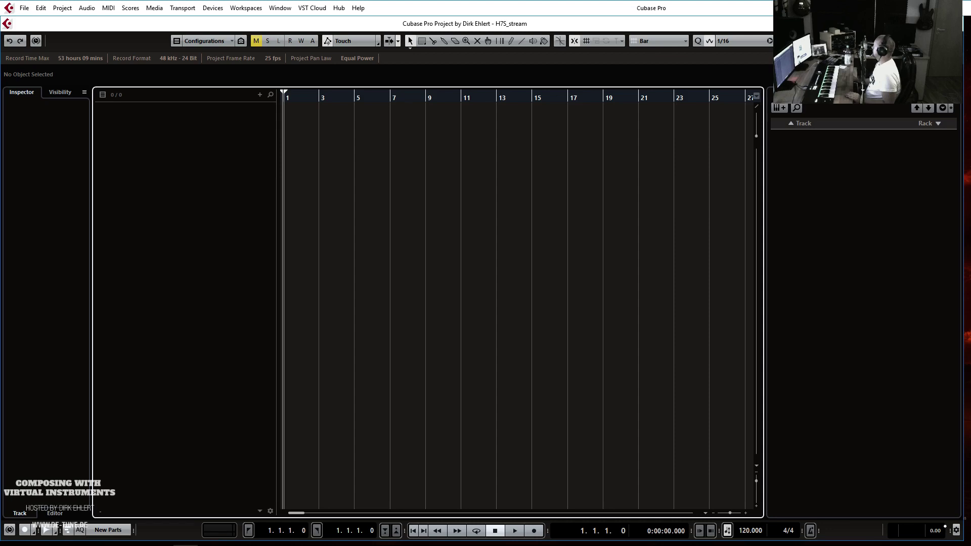
{"action": "key", "text": "alt+Tab"}
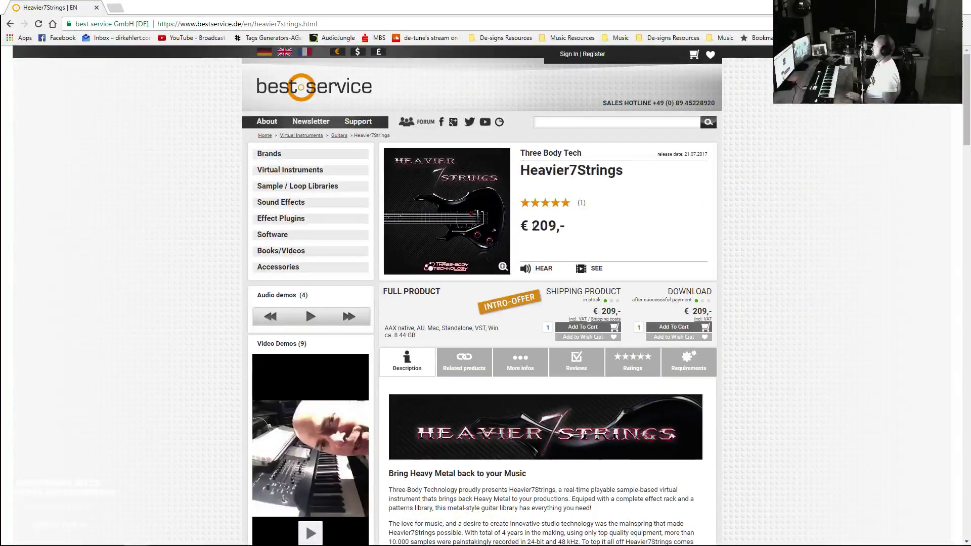
{"action": "left_click_drag", "start_coordinate": [532, 227], "coordinate": [566, 227]}
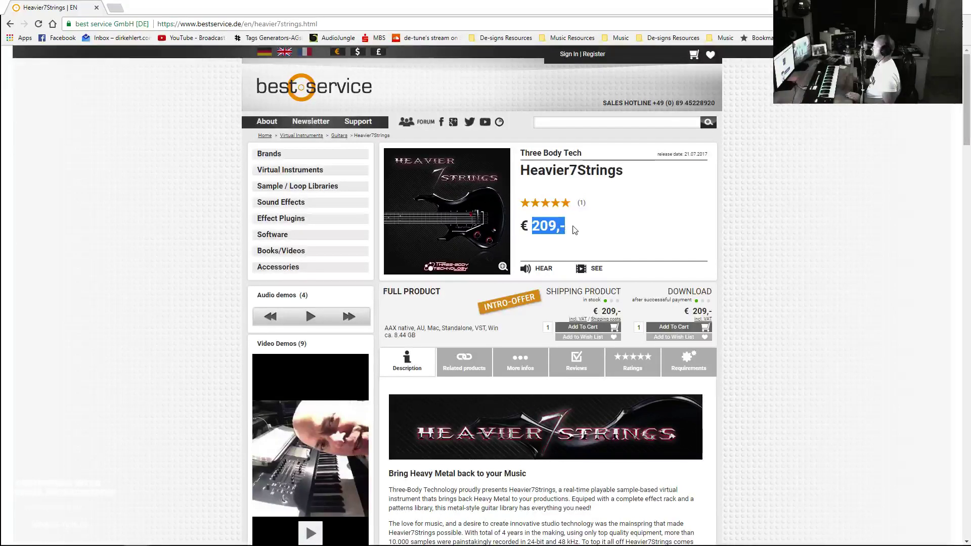
{"action": "left_click", "coordinate": [560, 231]}
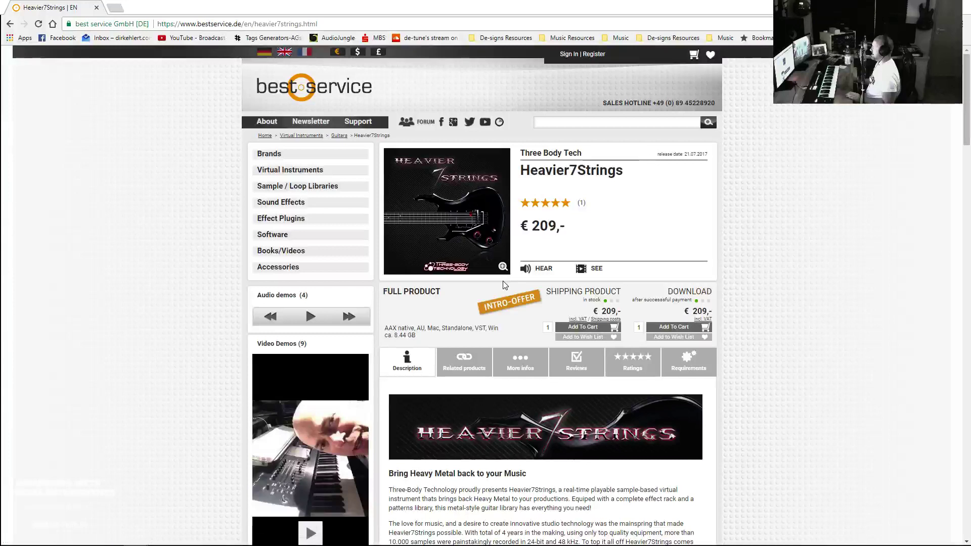
- Read through the Heavier7Strings product page's offer, effect rack description, system requirements and ratings, and close the page
{"action": "scroll", "coordinate": [490, 290], "scroll_direction": "down", "scroll_amount": 3}
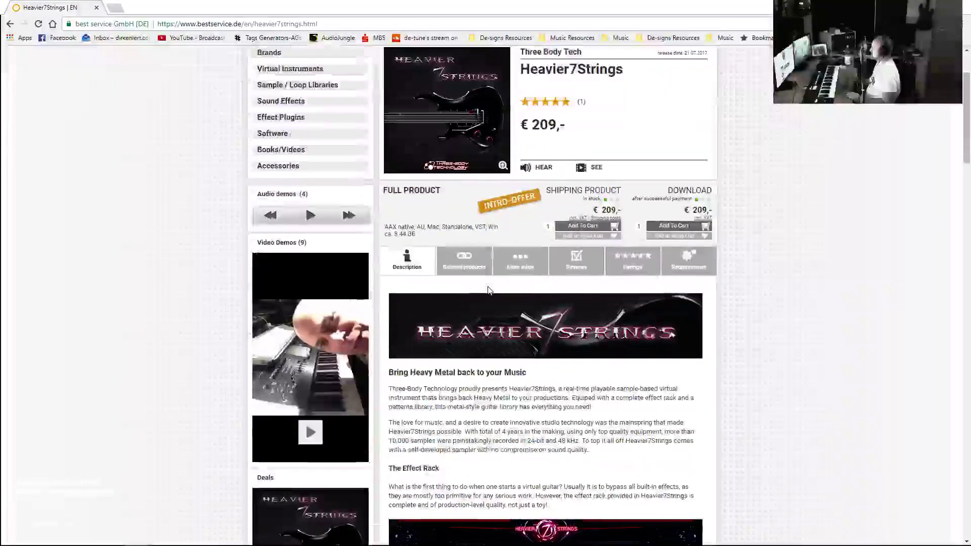
{"action": "scroll", "coordinate": [487, 287], "scroll_direction": "up", "scroll_amount": 1}
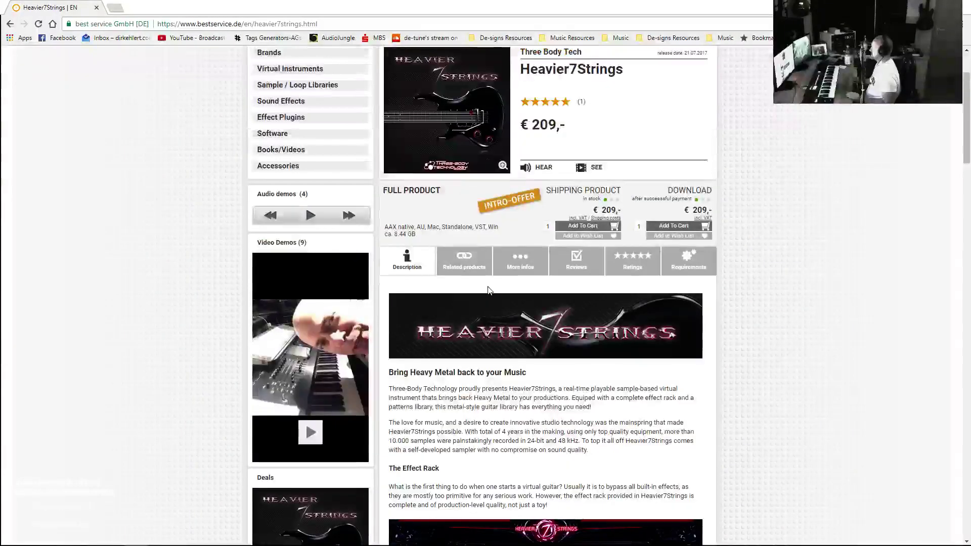
{"action": "scroll", "coordinate": [487, 288], "scroll_direction": "up", "scroll_amount": 1}
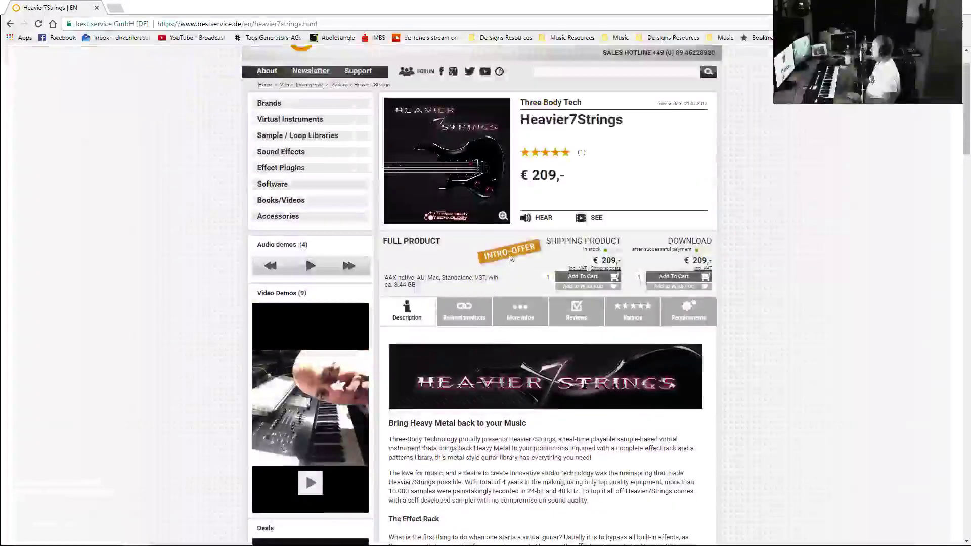
{"action": "scroll", "coordinate": [510, 257], "scroll_direction": "down", "scroll_amount": 13}
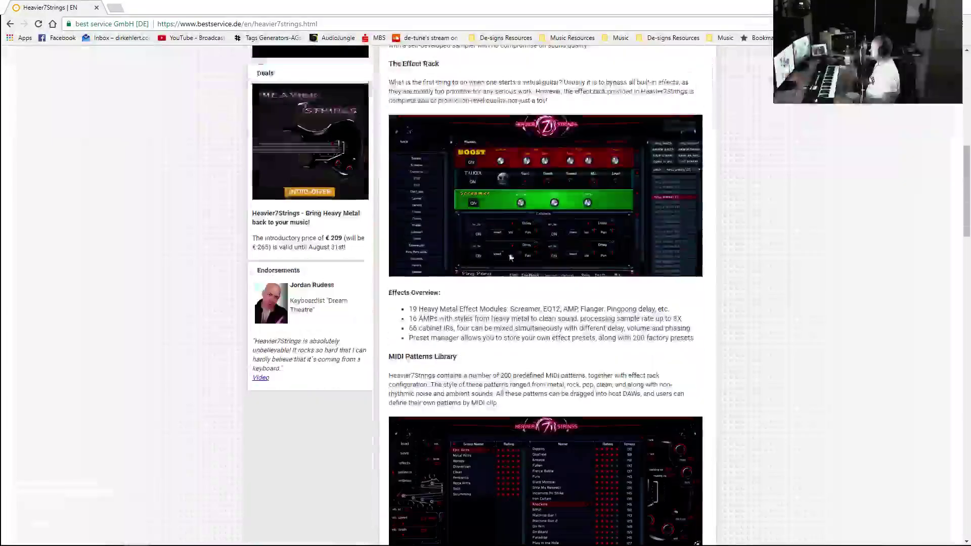
{"action": "scroll", "coordinate": [508, 257], "scroll_direction": "down", "scroll_amount": 20}
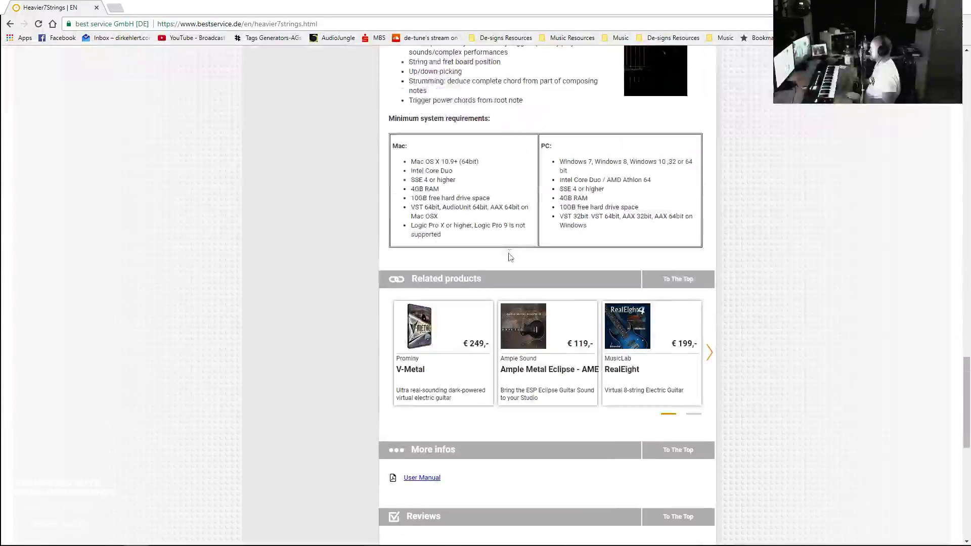
{"action": "scroll", "coordinate": [509, 258], "scroll_direction": "up", "scroll_amount": 1}
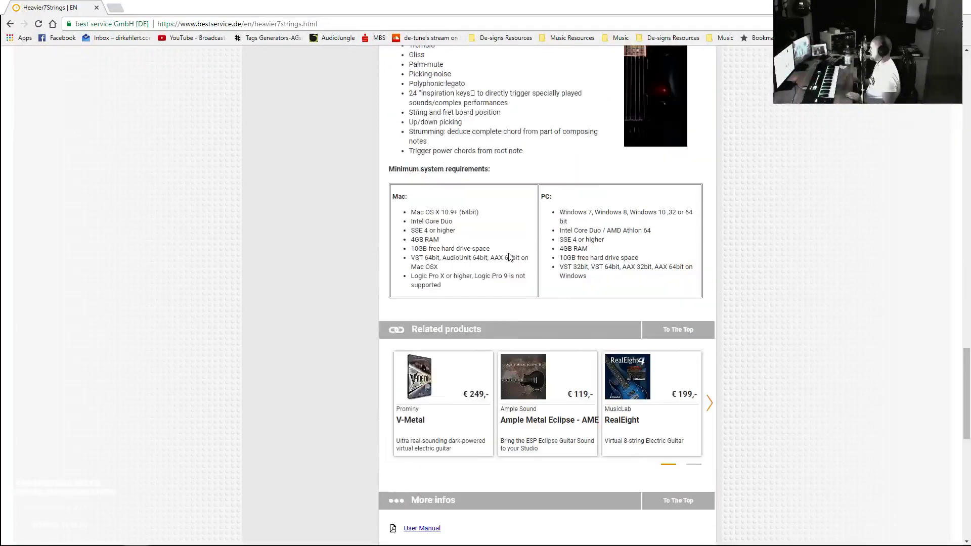
{"action": "scroll", "coordinate": [510, 258], "scroll_direction": "down", "scroll_amount": 6}
{"action": "scroll", "coordinate": [508, 257], "scroll_direction": "down", "scroll_amount": 2}
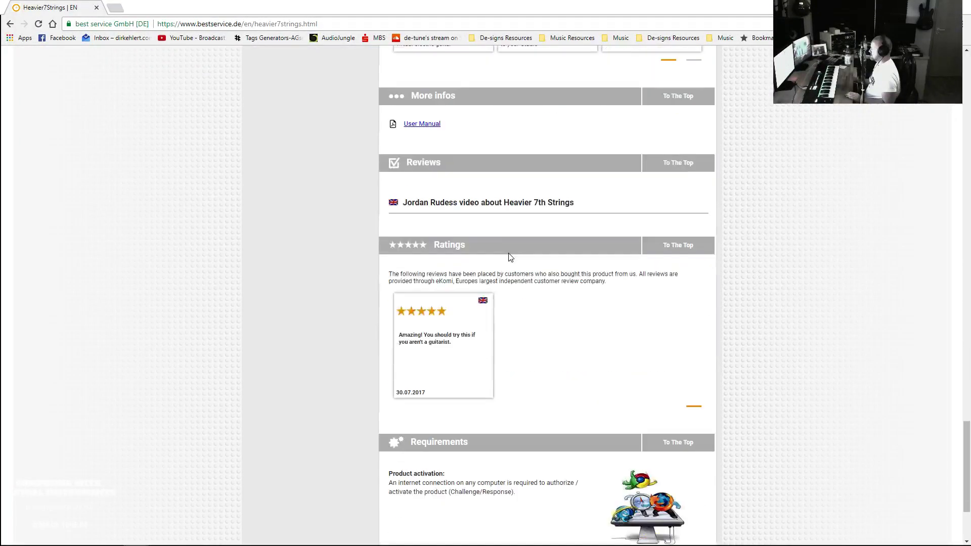
{"action": "scroll", "coordinate": [509, 257], "scroll_direction": "up", "scroll_amount": 11}
{"action": "scroll", "coordinate": [510, 258], "scroll_direction": "up", "scroll_amount": 20}
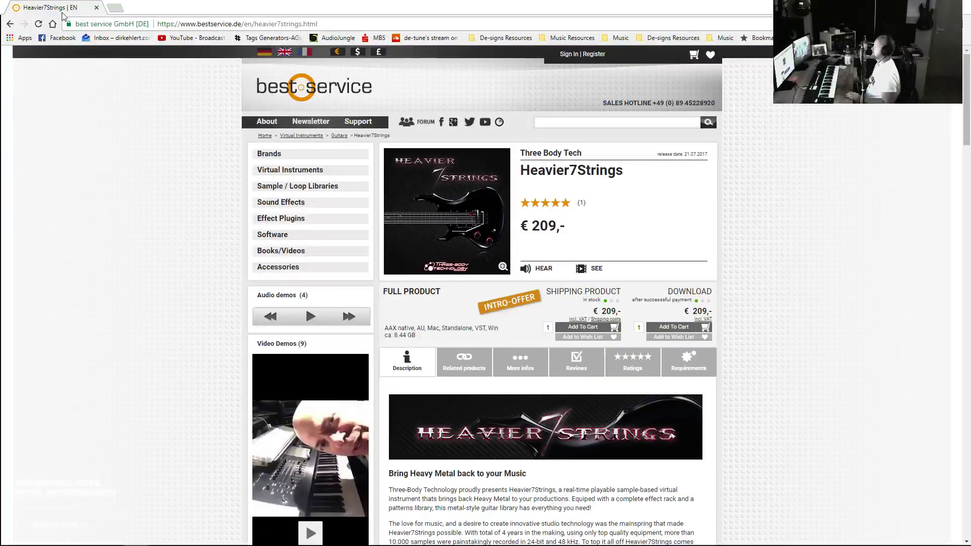
{"action": "left_click", "coordinate": [96, 8]}
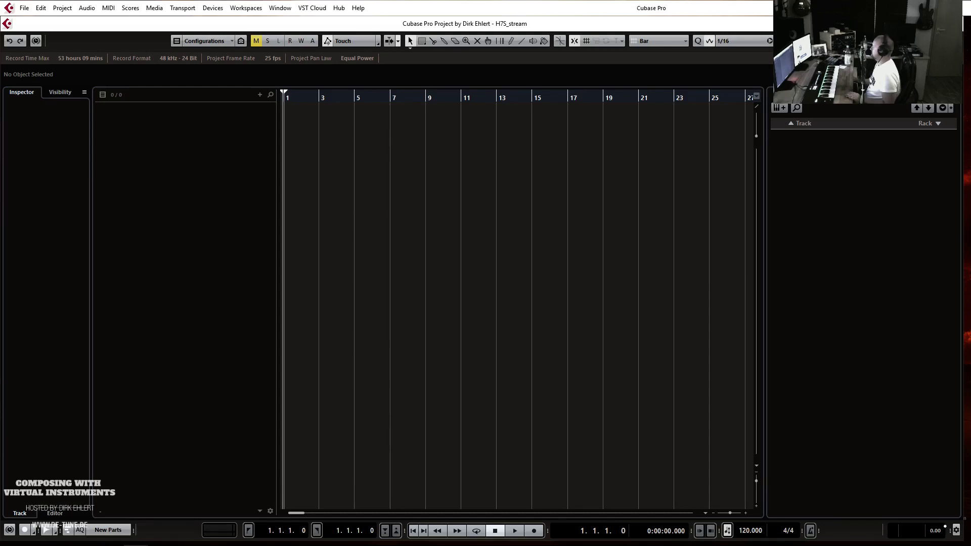
- Add one instrument track that uses Heavier7Strings(64) from the Guitars category, routed to Stereo Out
{"action": "left_click", "coordinate": [803, 124]}
{"action": "left_click", "coordinate": [454, 270]}
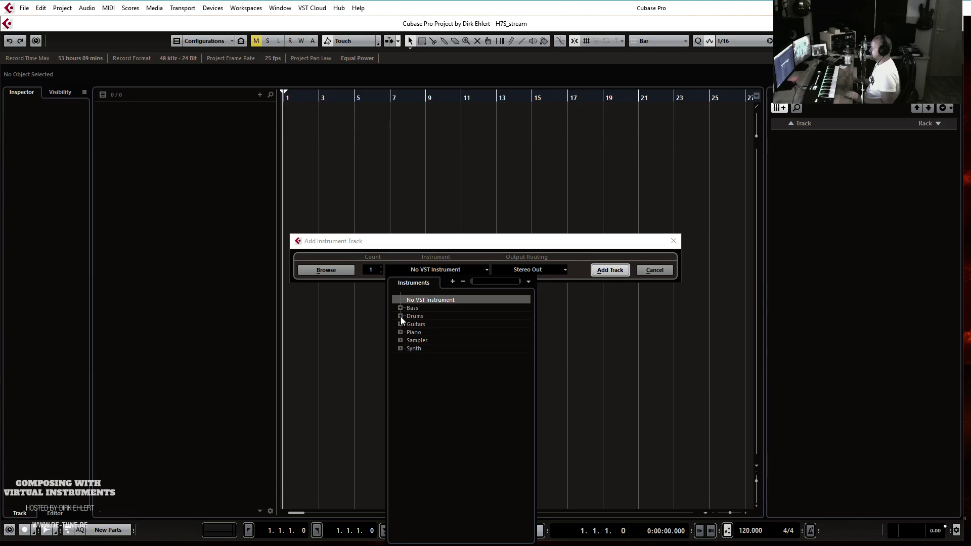
{"action": "left_click", "coordinate": [438, 242]}
{"action": "left_click_drag", "start_coordinate": [434, 241], "coordinate": [370, 182]}
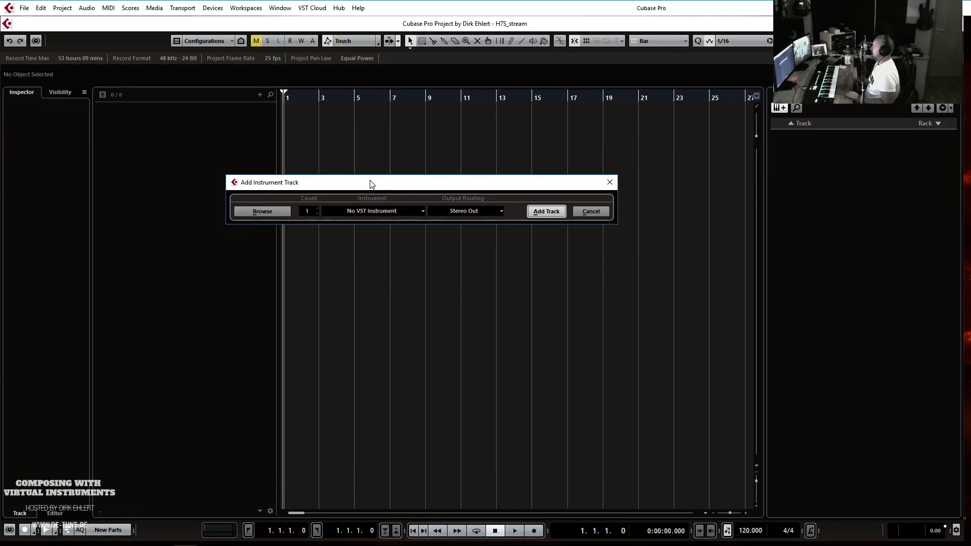
{"action": "left_click", "coordinate": [400, 210]}
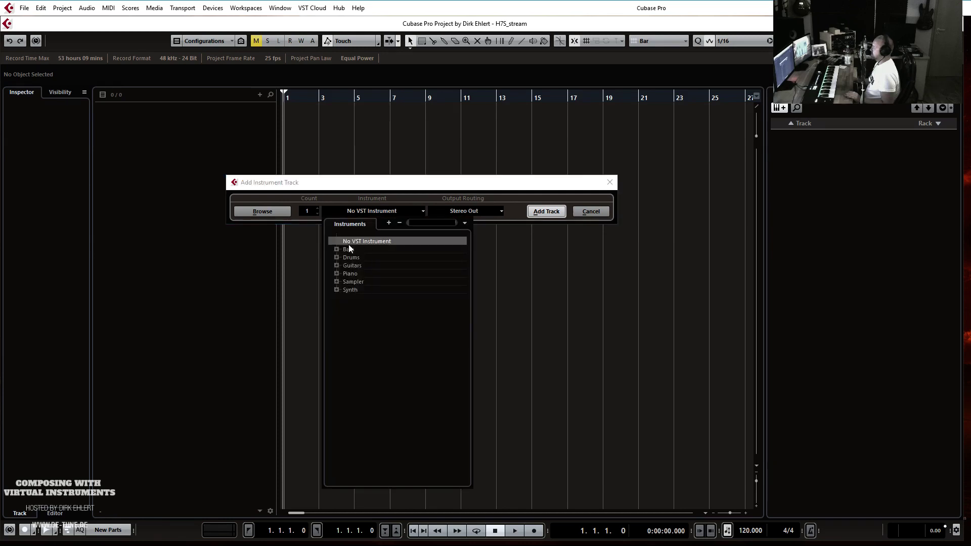
{"action": "left_click", "coordinate": [337, 266]}
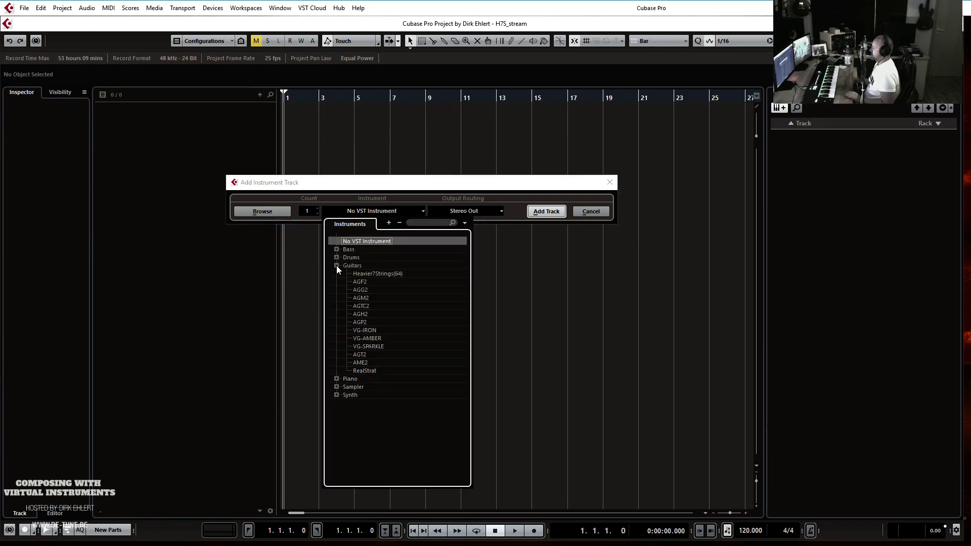
{"action": "left_click", "coordinate": [375, 274]}
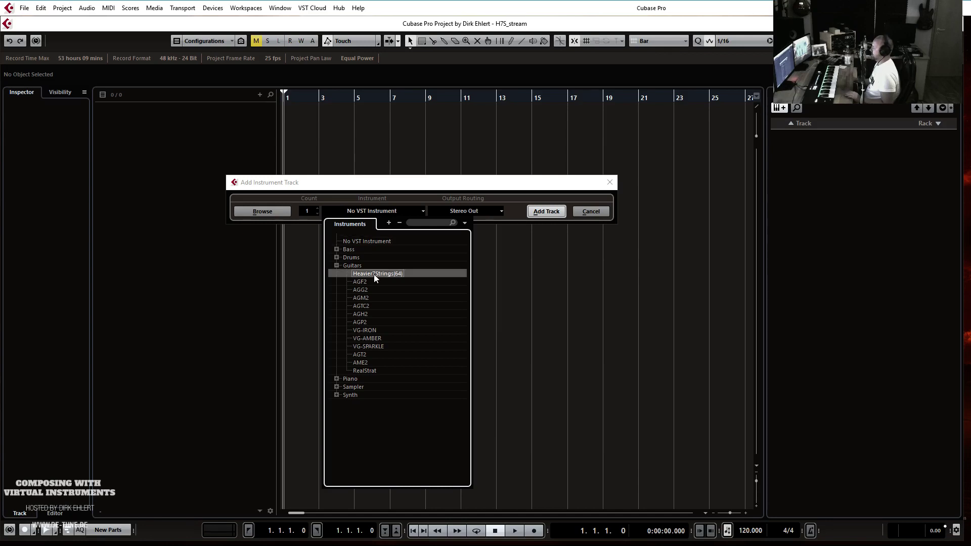
{"action": "left_click", "coordinate": [372, 210]}
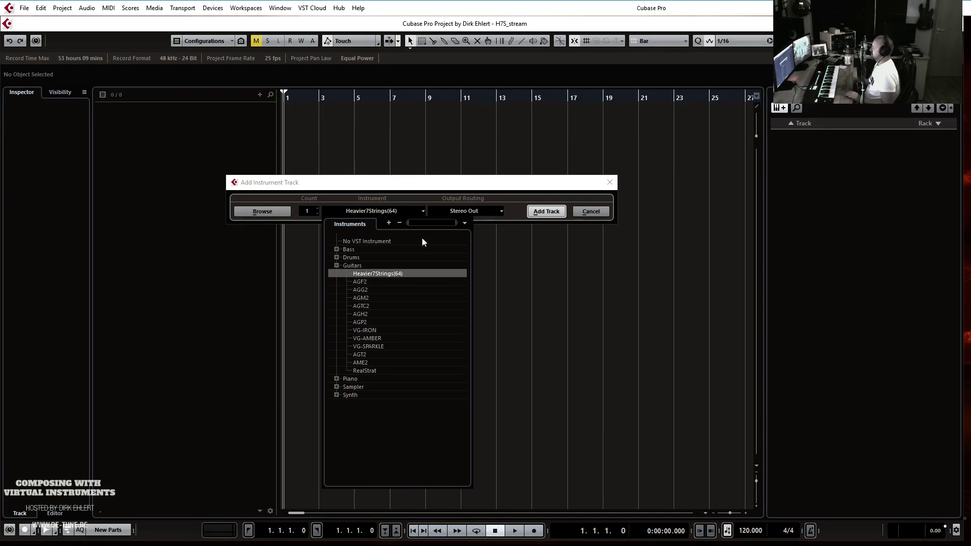
{"action": "left_click", "coordinate": [429, 189]}
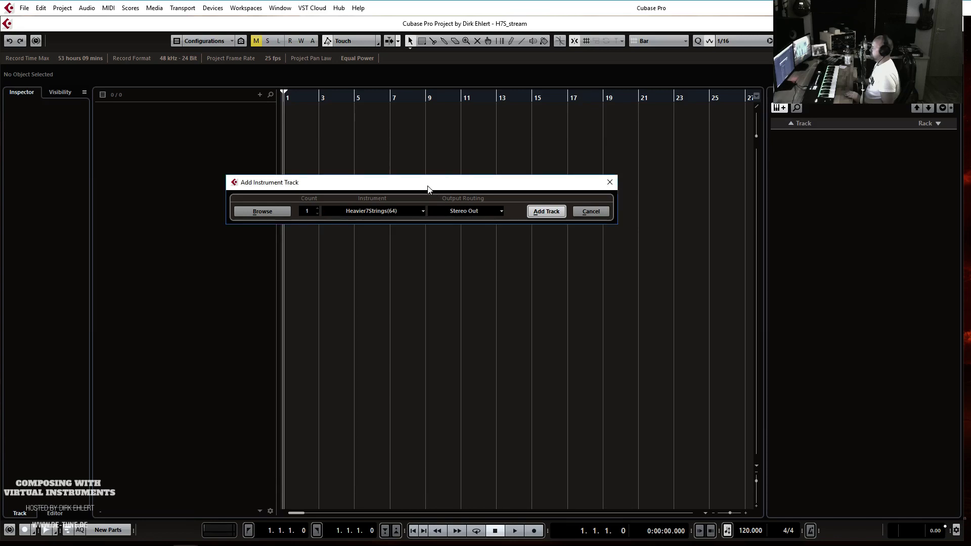
{"action": "left_click", "coordinate": [547, 211]}
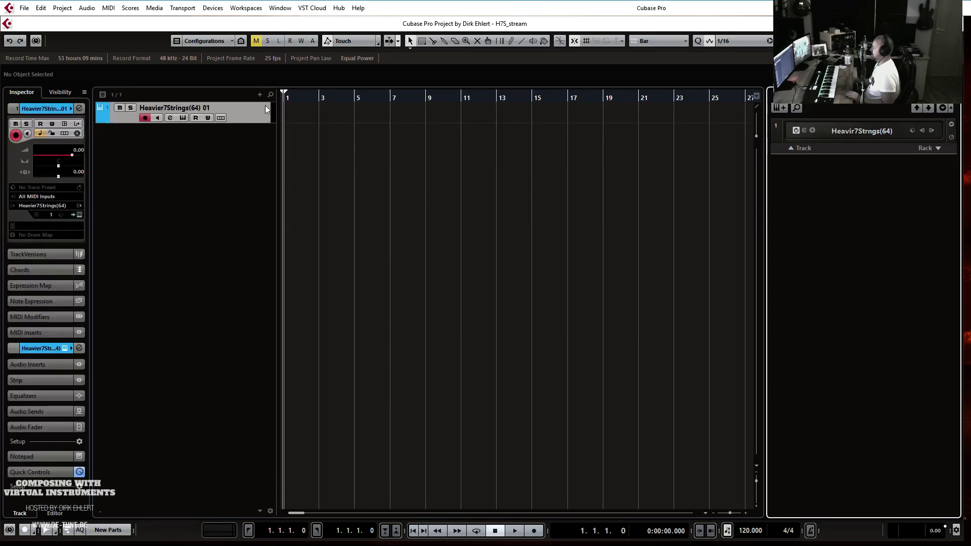
- Open the track's Heavier7Strings instrument window, switch off the sustain pedal option, and shift the window slightly aside
{"action": "left_click", "coordinate": [80, 214]}
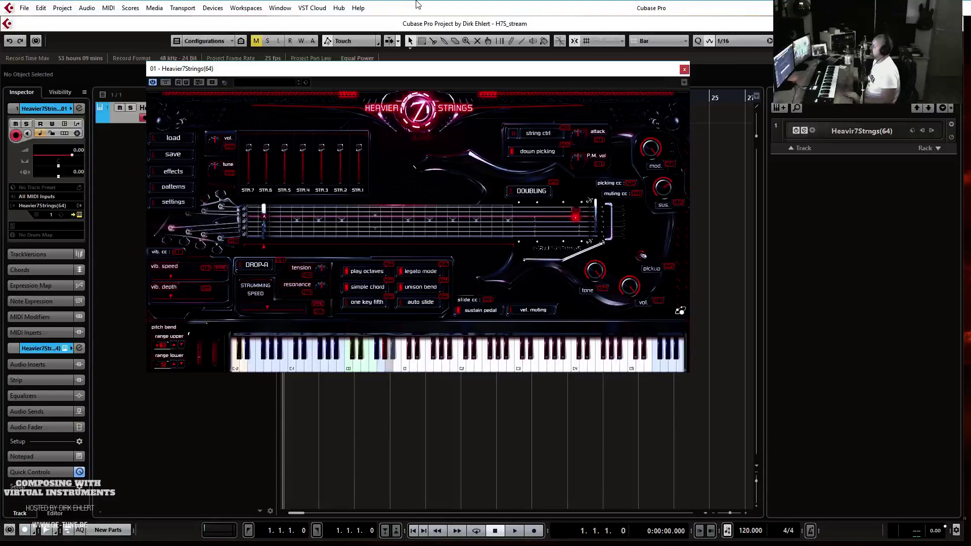
{"action": "left_click", "coordinate": [479, 311]}
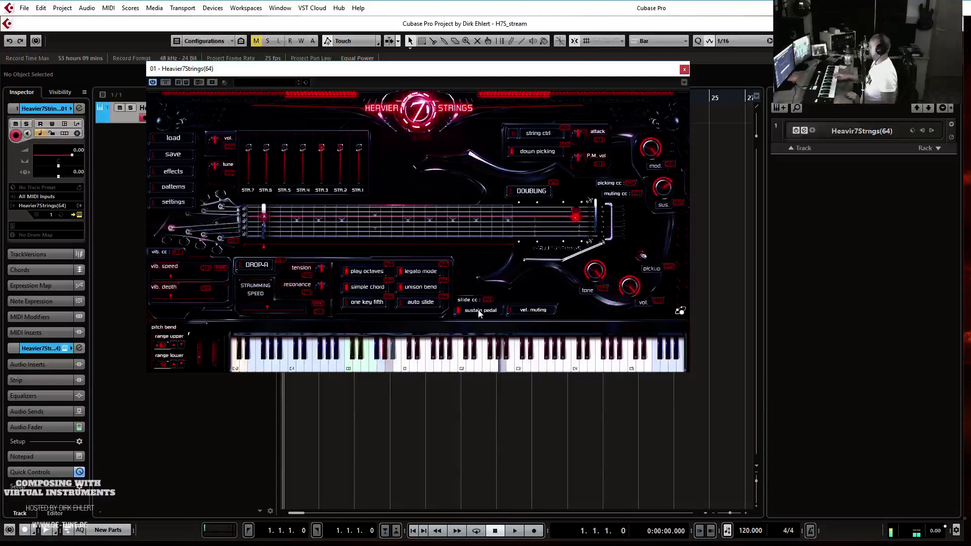
{"action": "left_click", "coordinate": [479, 311]}
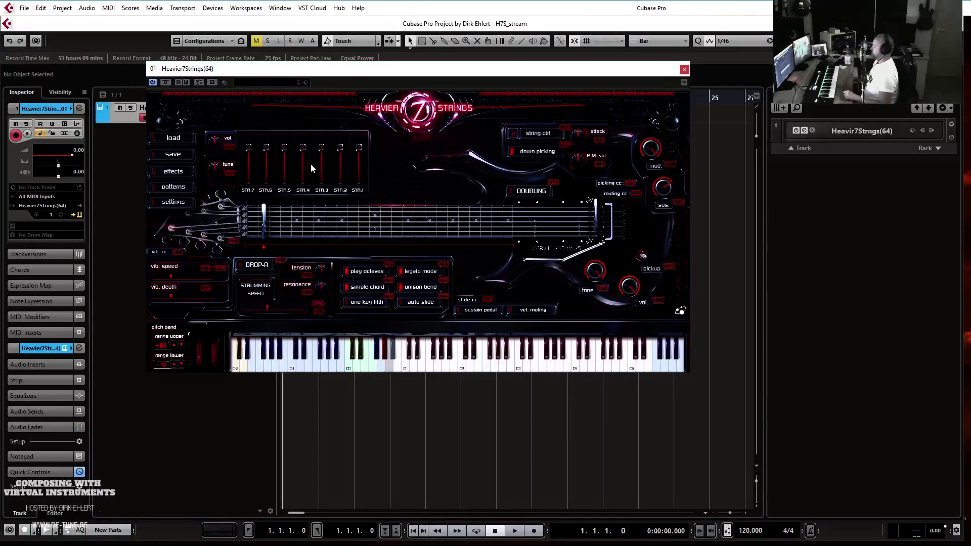
{"action": "left_click_drag", "start_coordinate": [283, 74], "coordinate": [310, 72]}
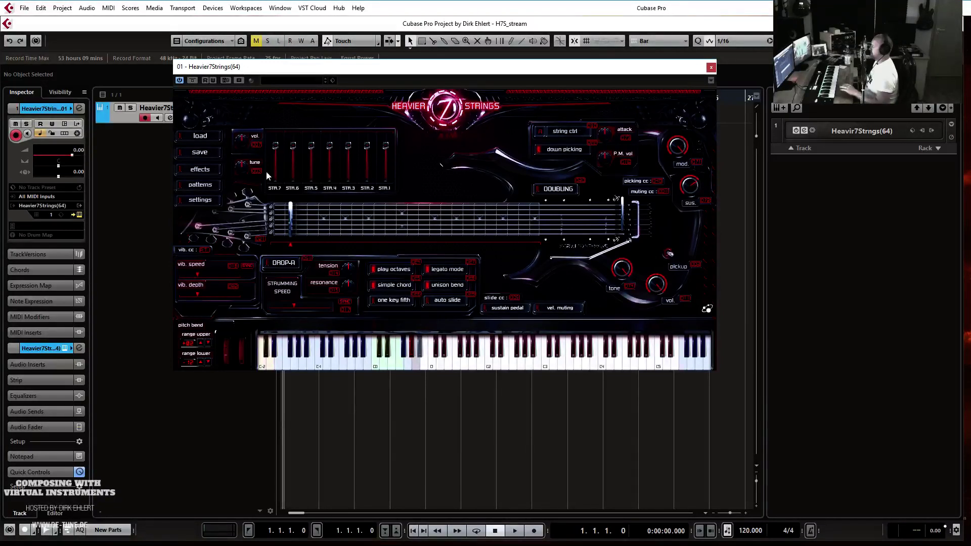
- Open the guitar's effects rack, choose the Clean patch and load its Asylum preset
{"action": "left_click", "coordinate": [212, 170]}
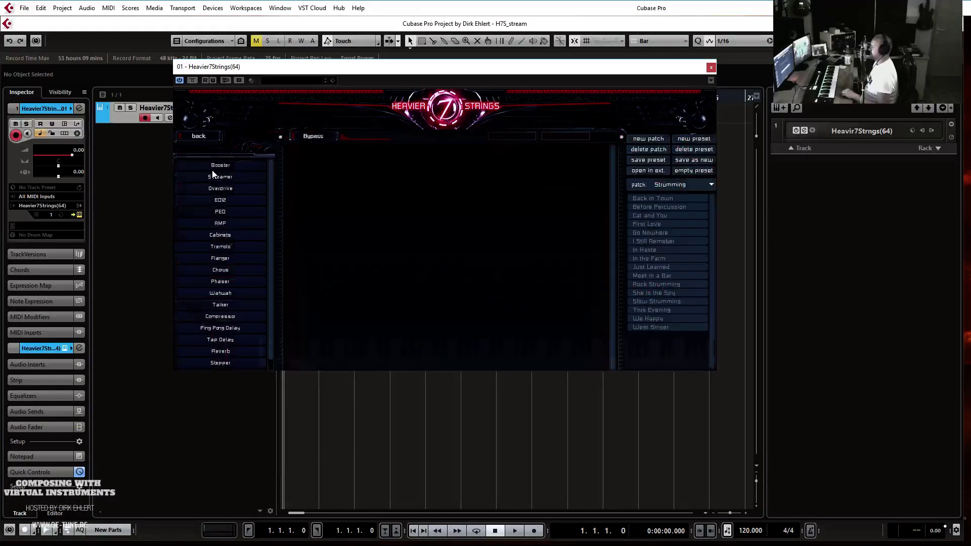
{"action": "left_click", "coordinate": [202, 134]}
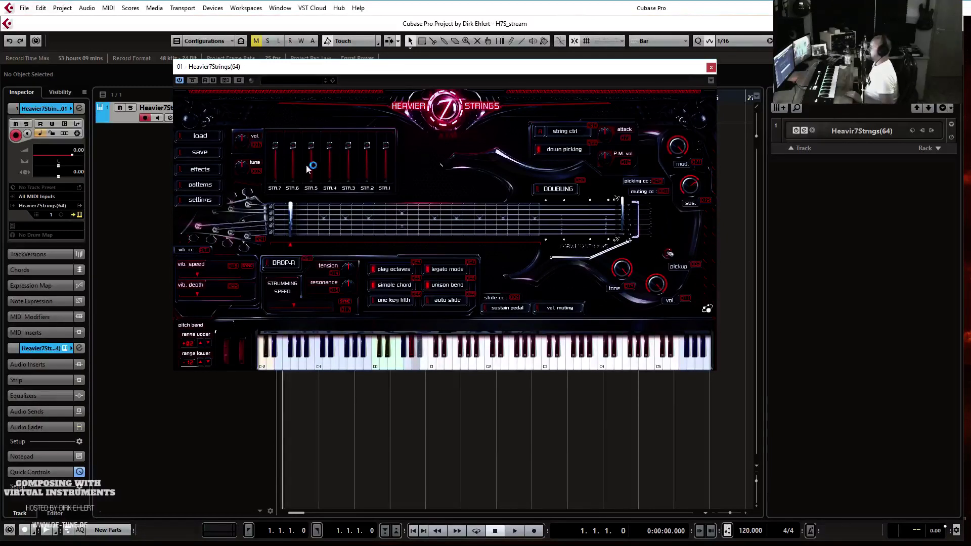
{"action": "left_click", "coordinate": [199, 170]}
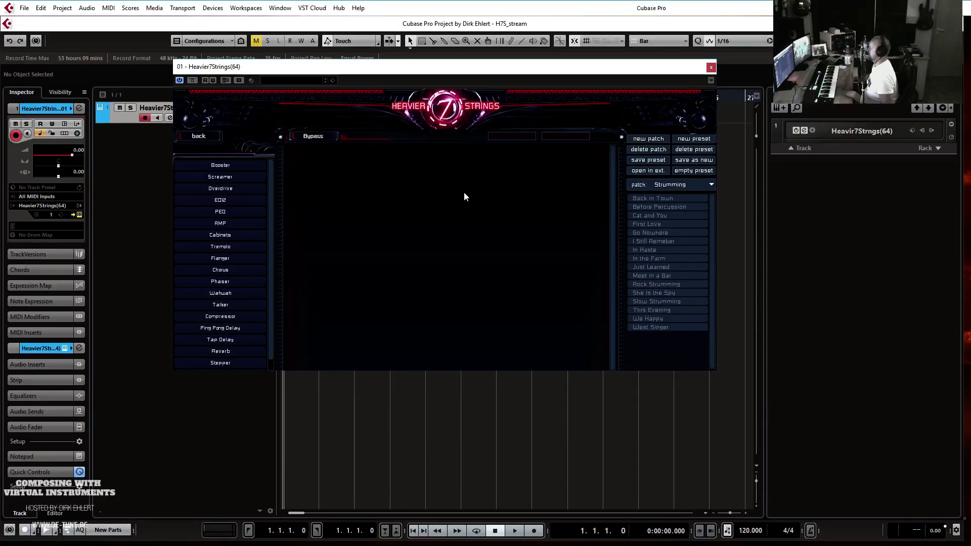
{"action": "left_click", "coordinate": [682, 185]}
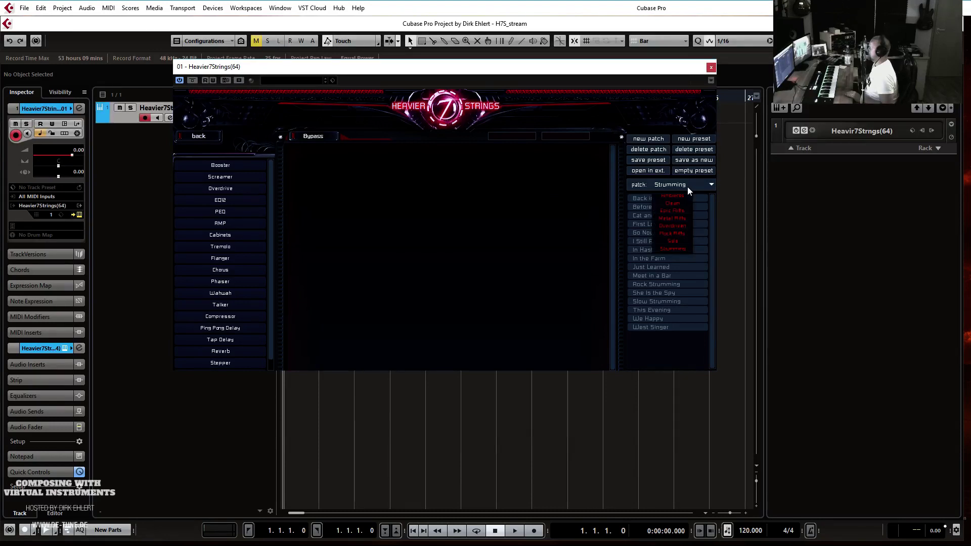
{"action": "left_click", "coordinate": [681, 201]}
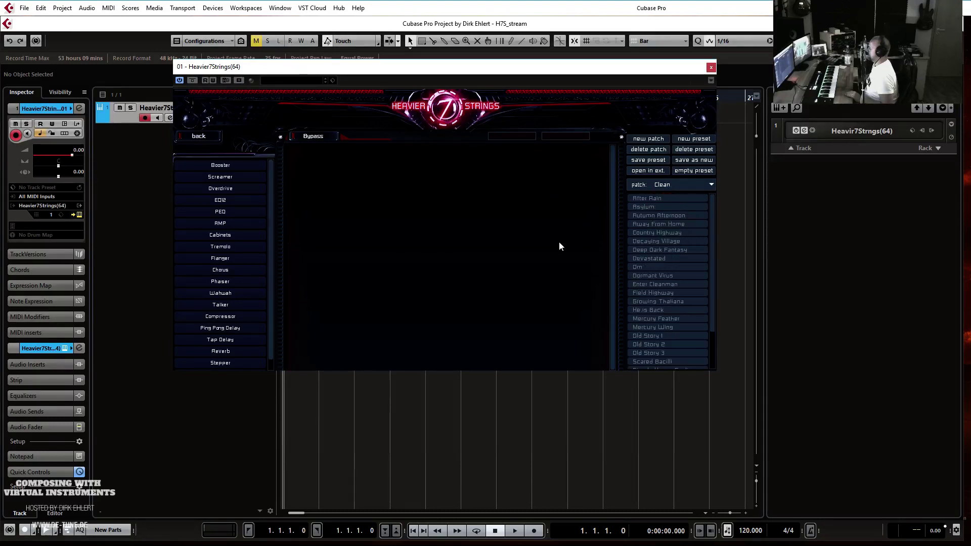
{"action": "left_click", "coordinate": [648, 206]}
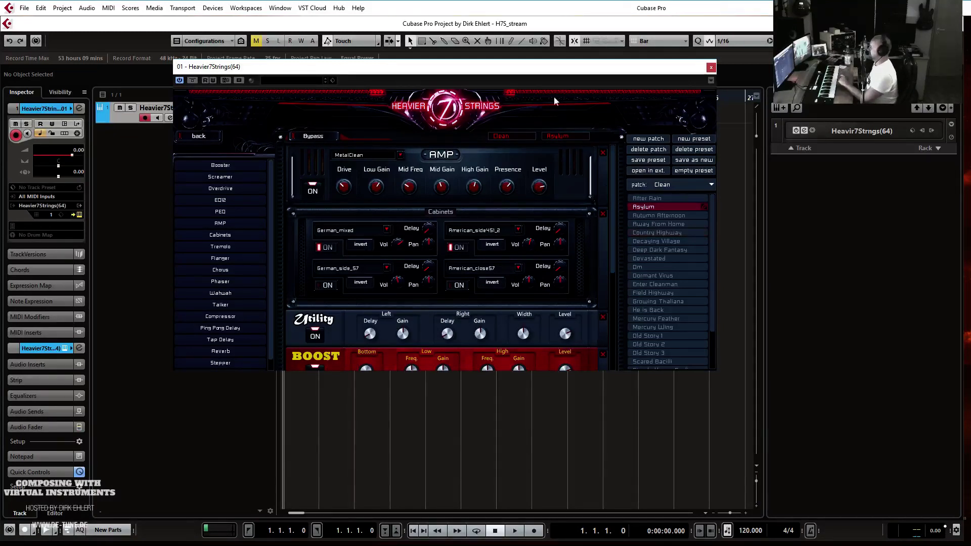
- Try the Clean patch's Autumn Afternoon and Away From Home presets in turn, declining to save the unsaved preset
{"action": "left_click", "coordinate": [657, 217]}
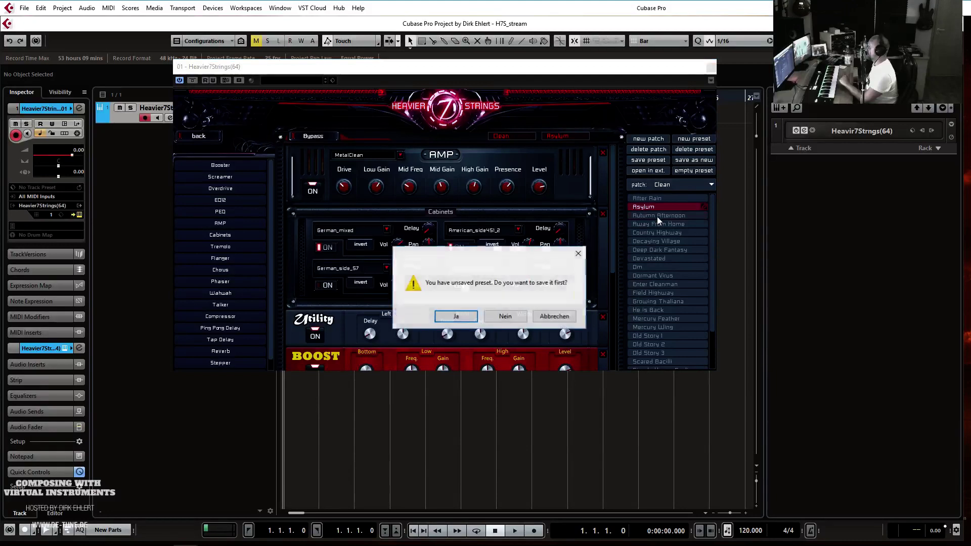
{"action": "left_click", "coordinate": [506, 317]}
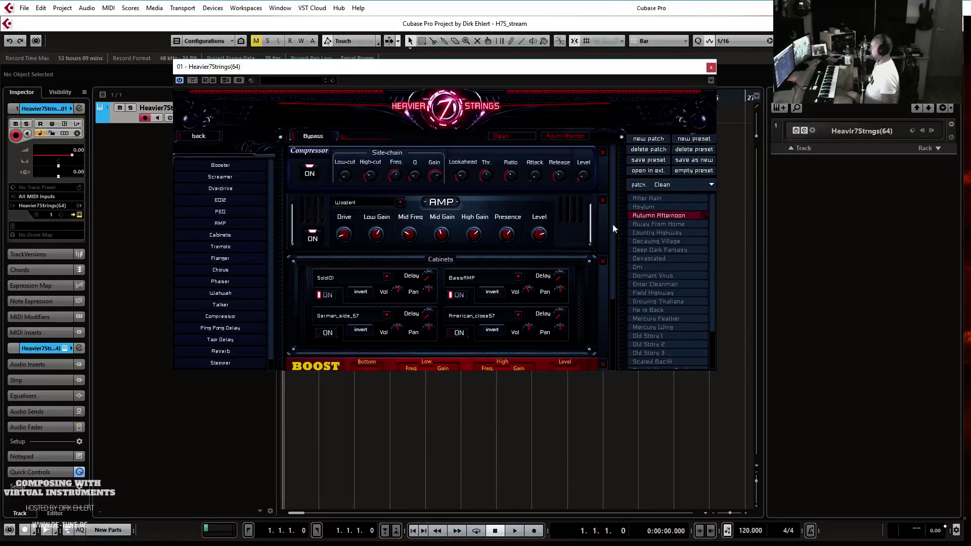
{"action": "left_click", "coordinate": [654, 225]}
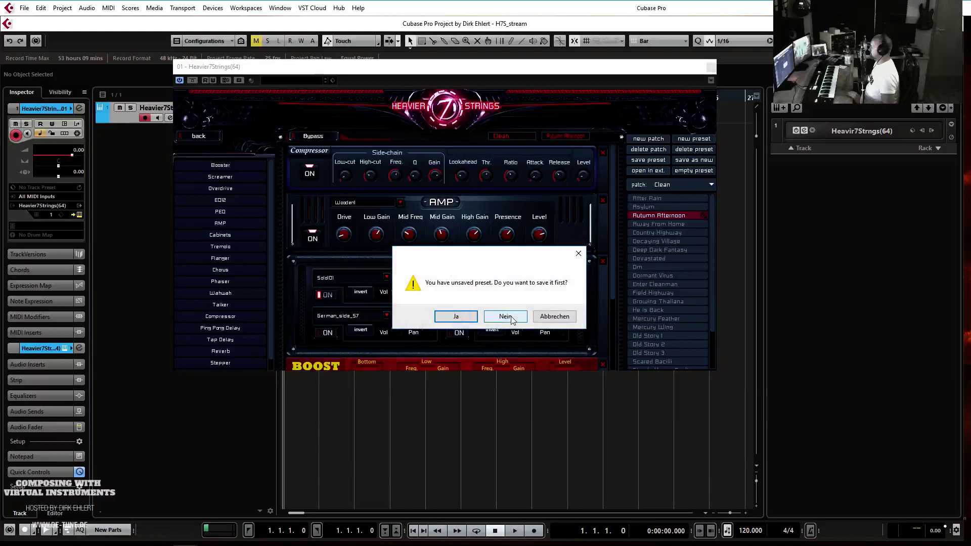
{"action": "left_click", "coordinate": [470, 317]}
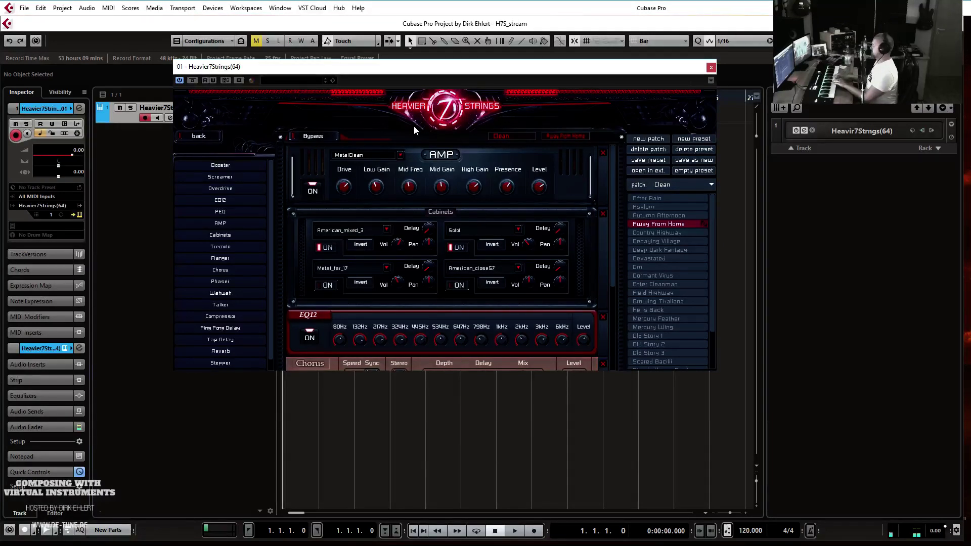
- Check the main guitar view, reopen the effects rack, and load Decaying Village followed by Deep Dark Fantasy without saving the unsaved preset
{"action": "left_click", "coordinate": [187, 136]}
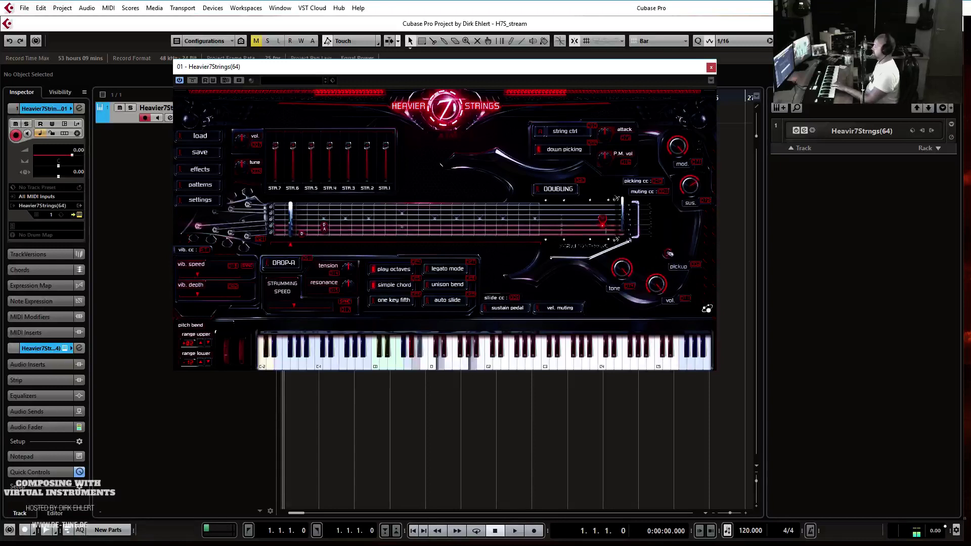
{"action": "left_click", "coordinate": [187, 171]}
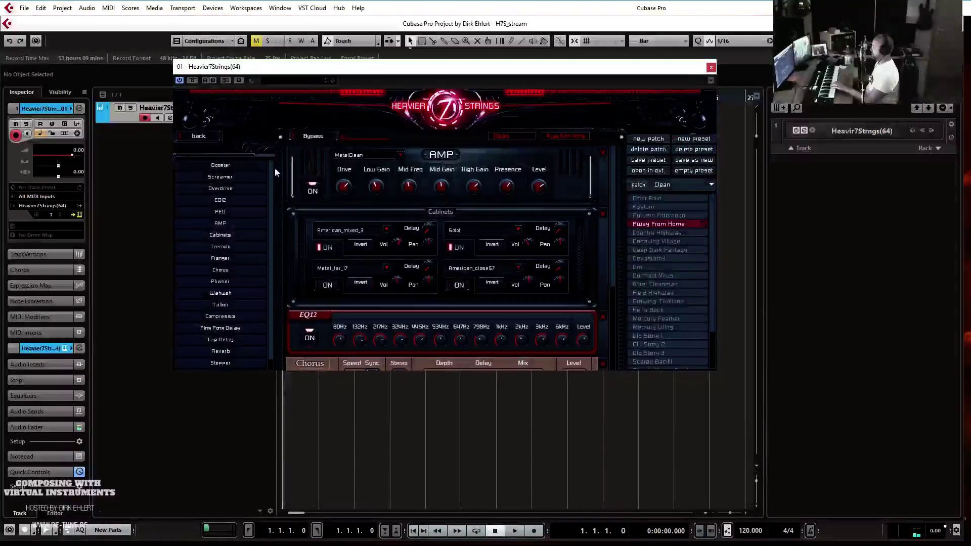
{"action": "left_click", "coordinate": [670, 243]}
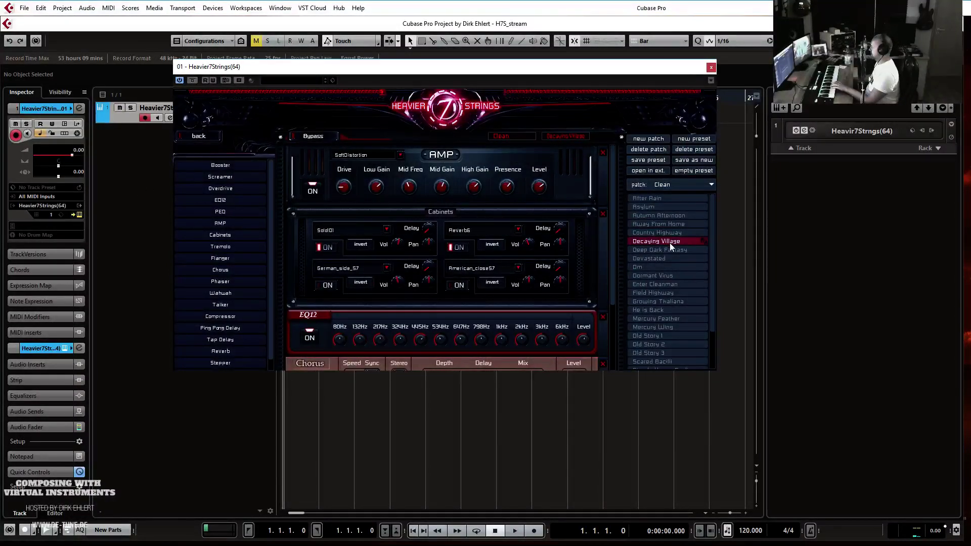
{"action": "left_click", "coordinate": [663, 249]}
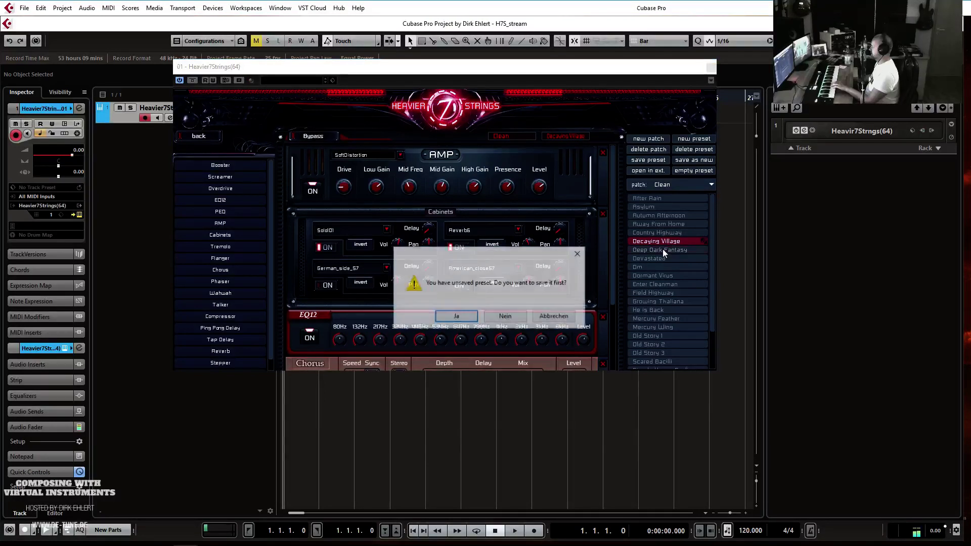
{"action": "left_click", "coordinate": [510, 316]}
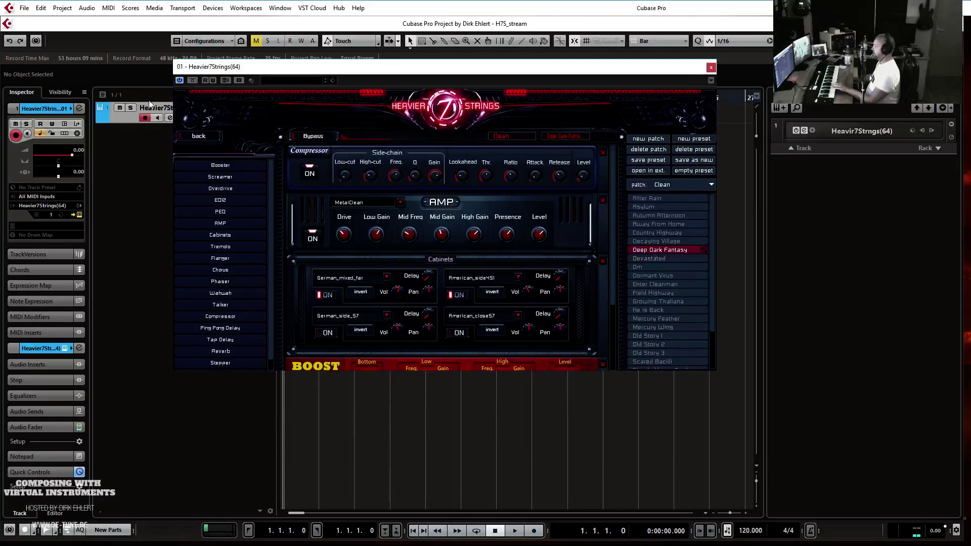
- Return to the main guitar view, try sliding the capo along the neck, and view the capo's controller assignment list without choosing one
{"action": "left_click", "coordinate": [192, 136]}
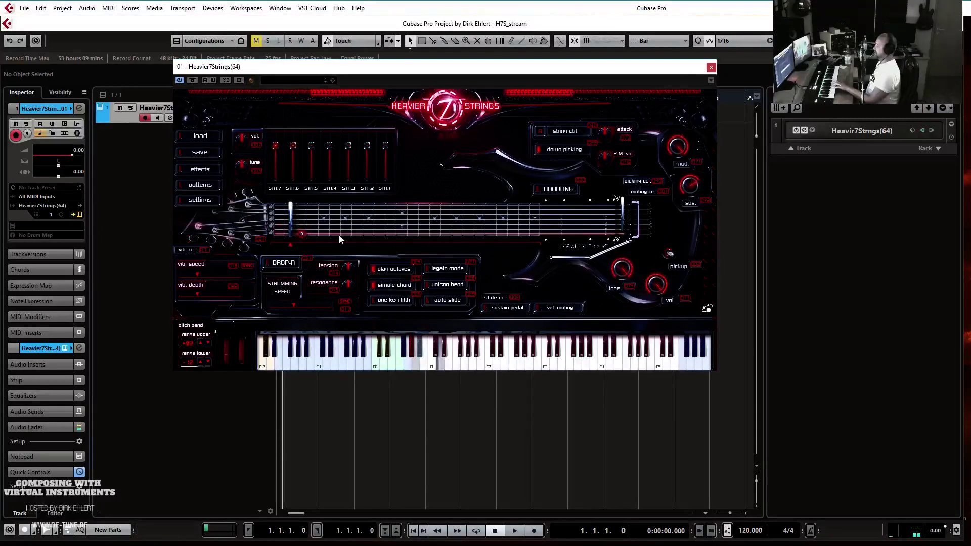
{"action": "mouse_move", "coordinate": [293, 245]}
{"action": "left_mouse_down"}
{"action": "mouse_move", "coordinate": [363, 237]}
{"action": "mouse_move", "coordinate": [314, 238]}
{"action": "left_mouse_up"}
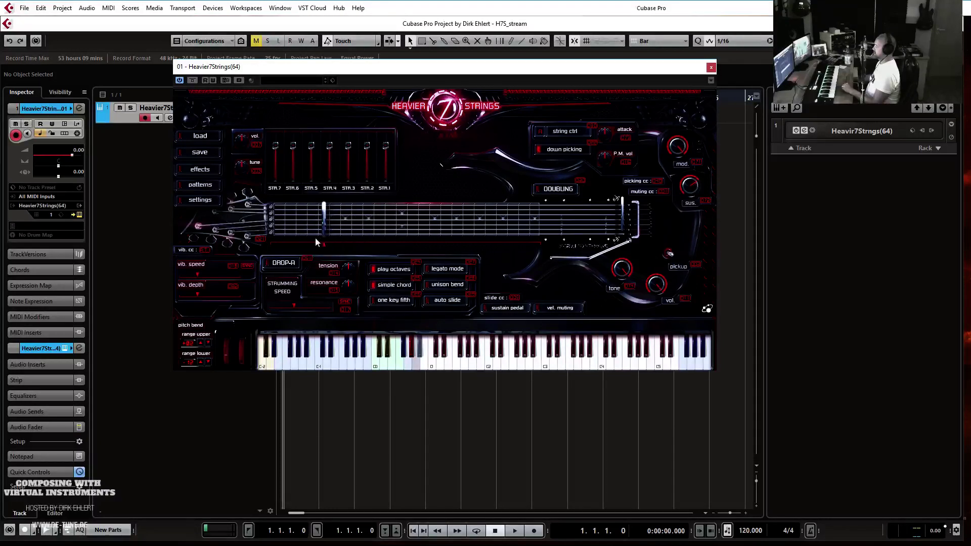
{"action": "left_click", "coordinate": [260, 240]}
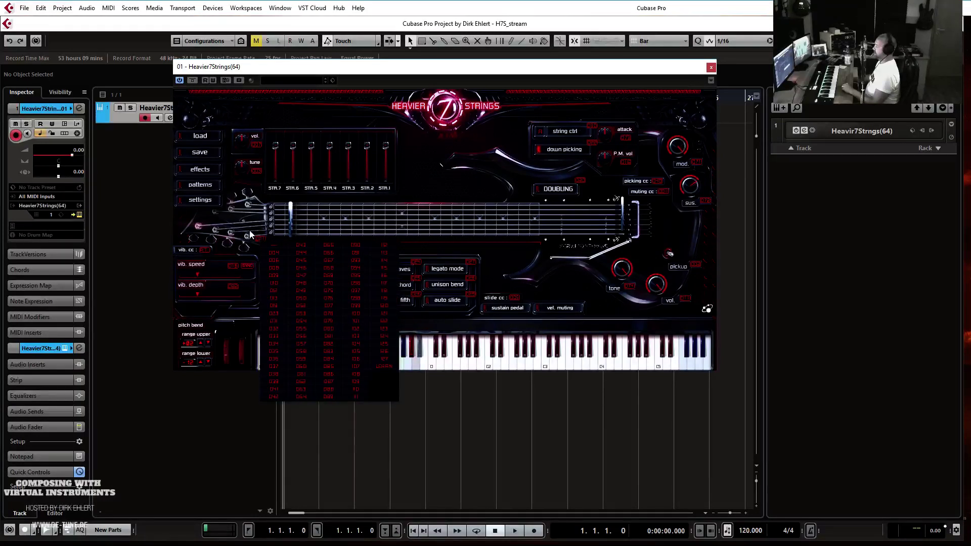
{"action": "left_click", "coordinate": [258, 238]}
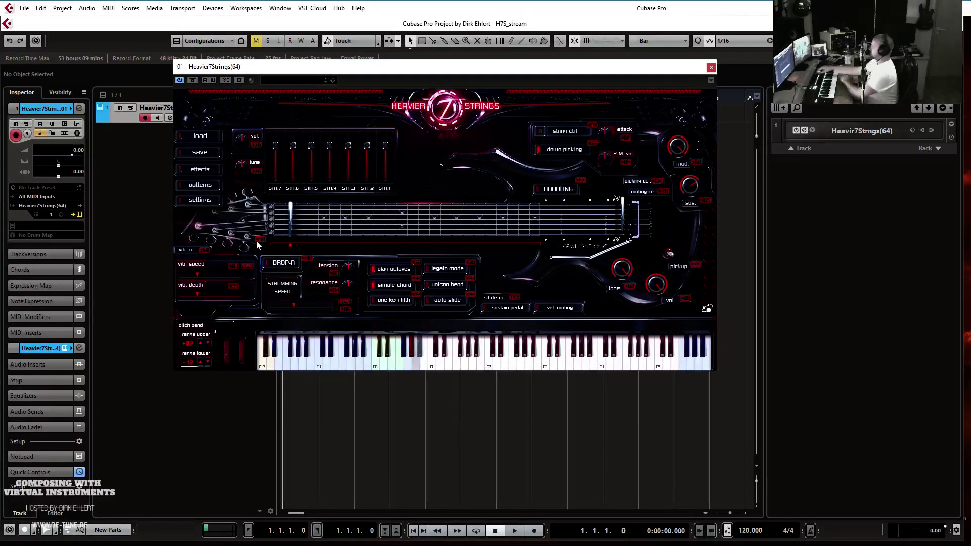